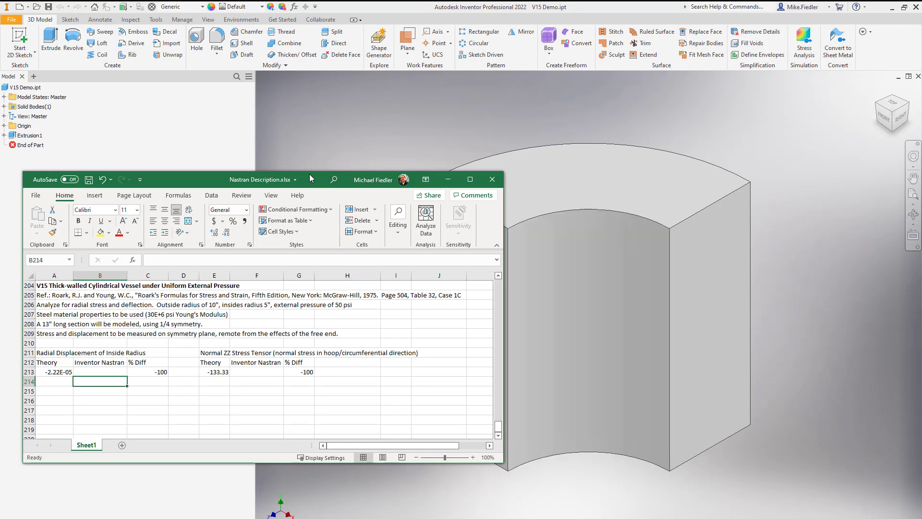
- Move the Excel spreadsheet out of the way and open the part in the Autodesk Inventor Nastran environment
{"action": "left_click_drag", "start_coordinate": [313, 179], "coordinate": [0, 182]}
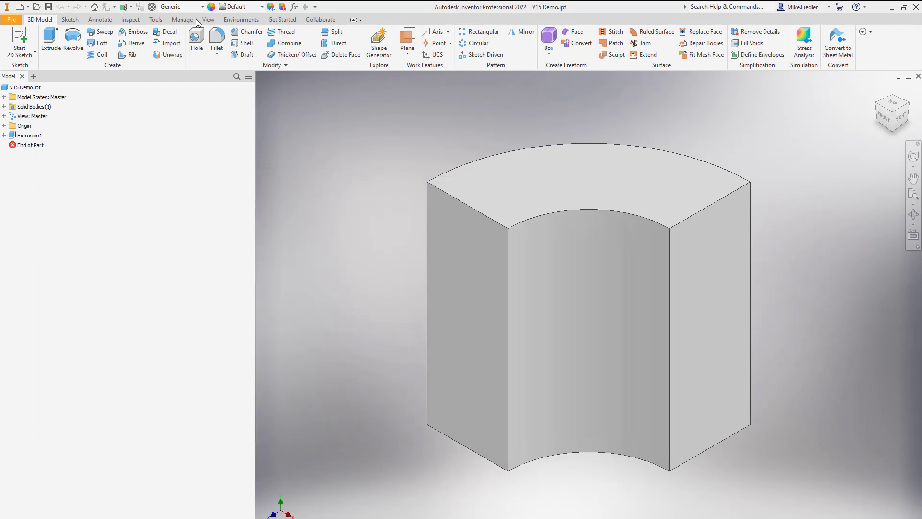
{"action": "left_click", "coordinate": [241, 20]}
{"action": "left_click", "coordinate": [188, 48]}
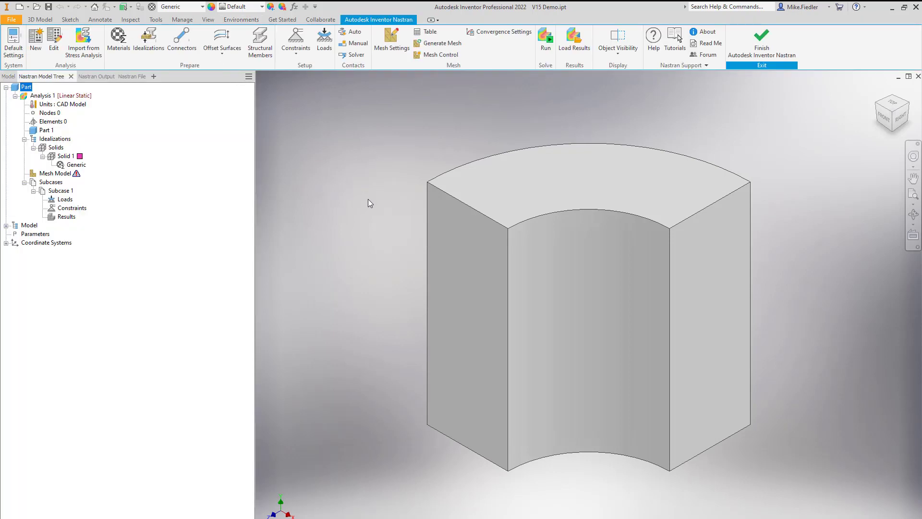
- Edit the solid's Generic material and load Steel ASTM A36 from the Autodesk Material Library
{"action": "right_click", "coordinate": [75, 167]}
{"action": "left_click", "coordinate": [93, 167]}
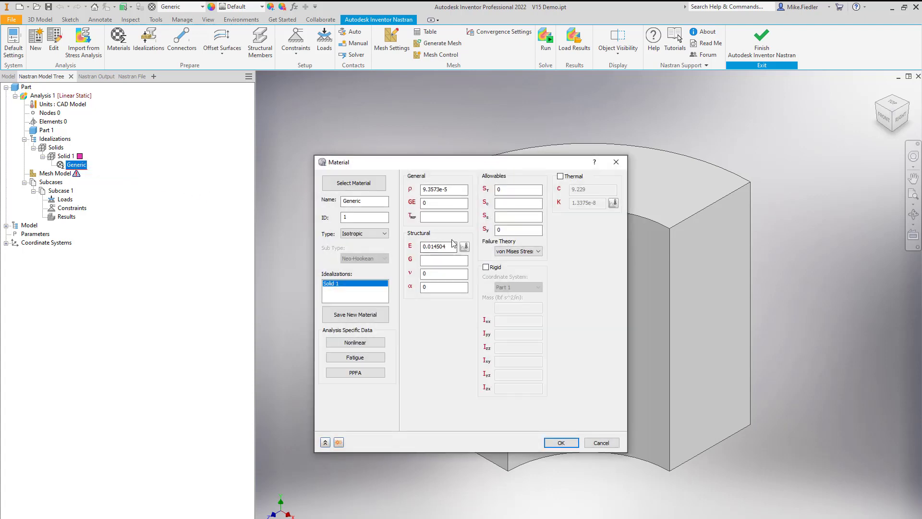
{"action": "left_click", "coordinate": [353, 183]}
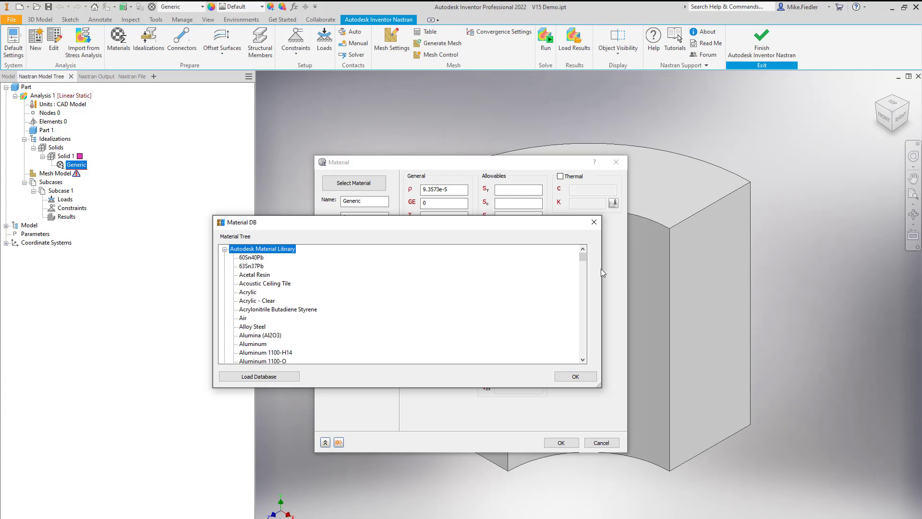
{"action": "left_click_drag", "start_coordinate": [585, 259], "coordinate": [585, 346]}
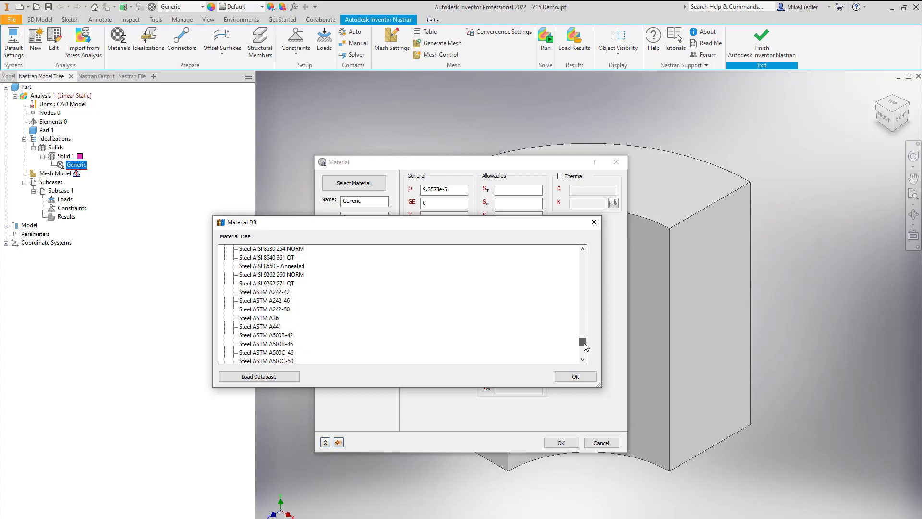
{"action": "left_click", "coordinate": [260, 317]}
{"action": "left_click", "coordinate": [589, 379]}
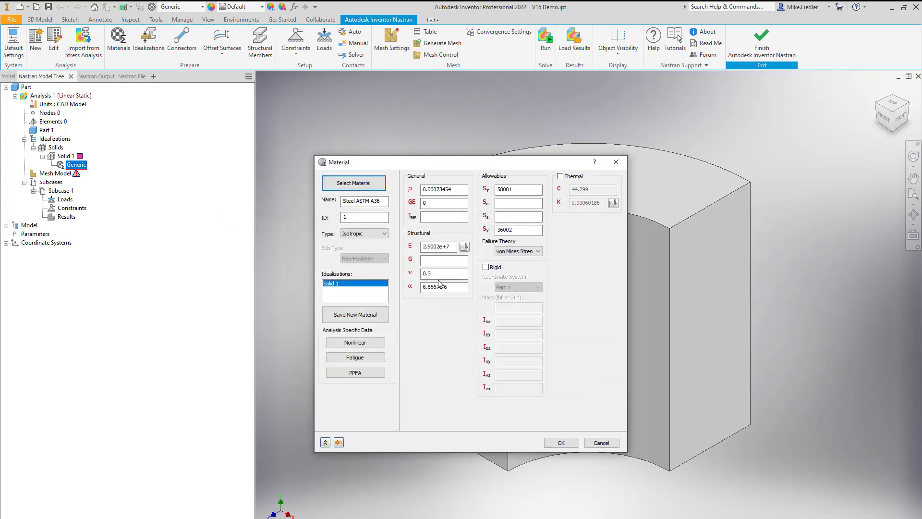
- Set the steel's Young's modulus E to 30e6 and accept the material
{"action": "left_click_drag", "start_coordinate": [453, 247], "coordinate": [350, 249]}
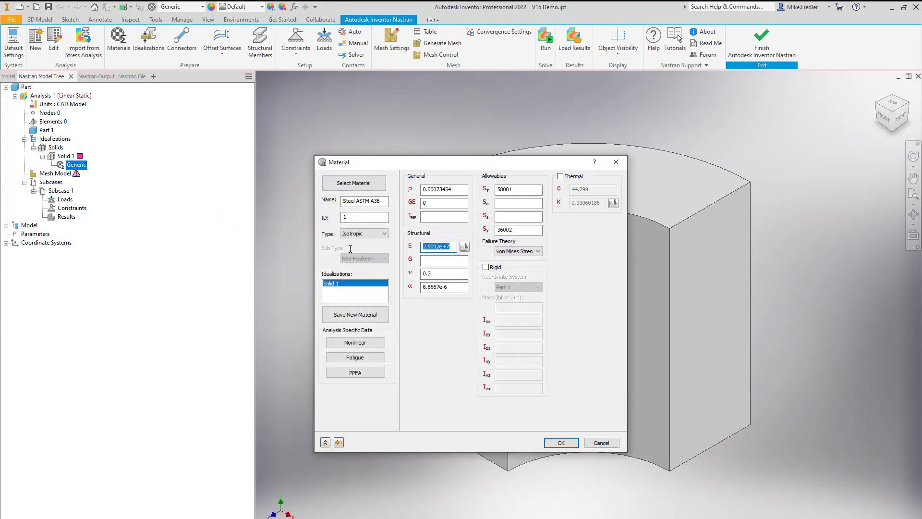
{"action": "type", "text": "30e6"}
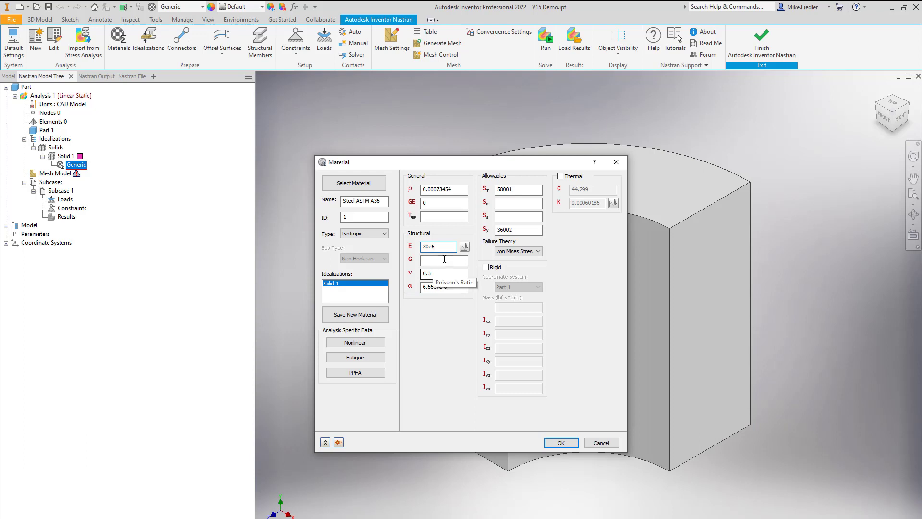
{"action": "left_click", "coordinate": [561, 443]}
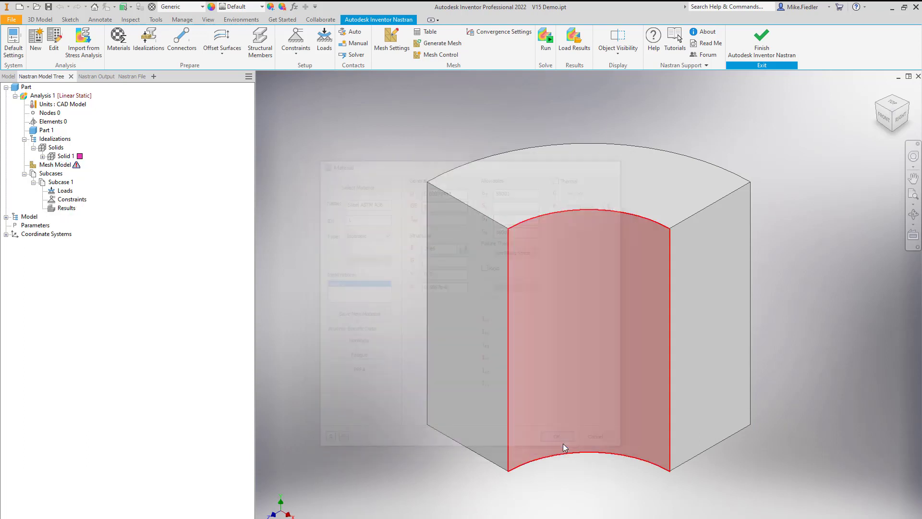
- Add a Z-symmetry constraint named "Z sym" to the flat front cut face of the quarter cylinder
{"action": "left_click", "coordinate": [296, 39]}
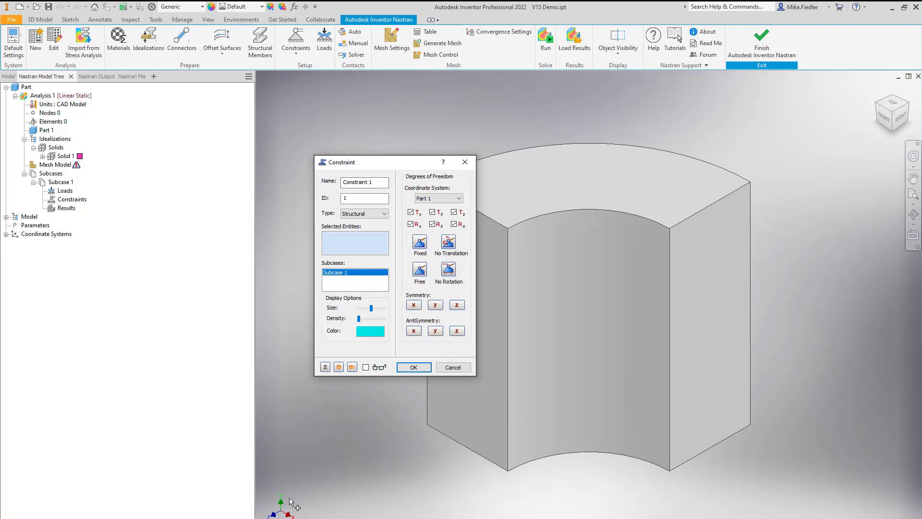
{"action": "left_click", "coordinate": [457, 304]}
{"action": "left_click_drag", "start_coordinate": [375, 182], "coordinate": [250, 181]}
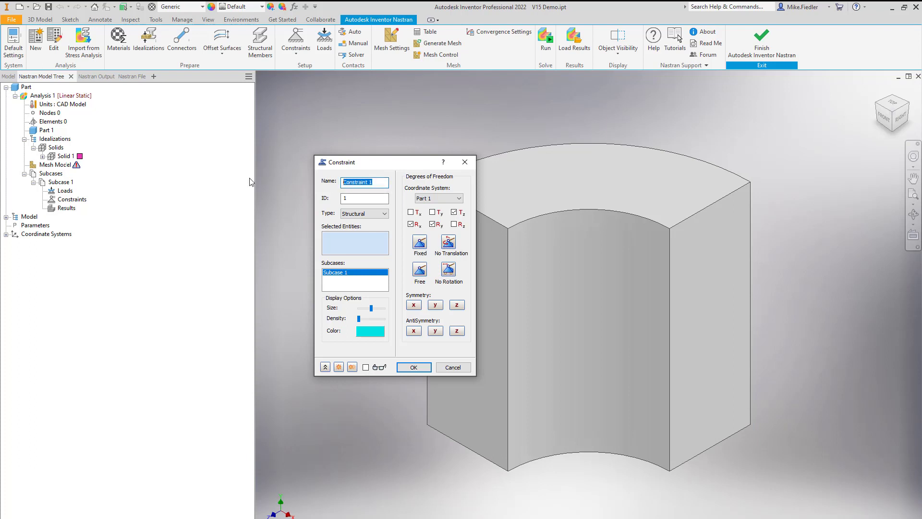
{"action": "type", "text": "Z sym"}
{"action": "left_click", "coordinate": [492, 370]}
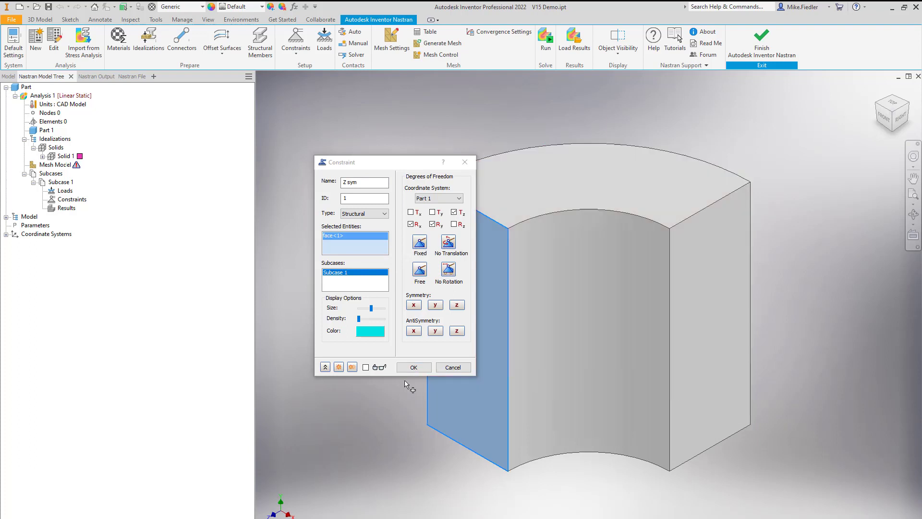
{"action": "left_click", "coordinate": [417, 367]}
- Add an X-symmetry constraint named "X sym" to the flat right cut face of the quarter cylinder
{"action": "left_click", "coordinate": [298, 41]}
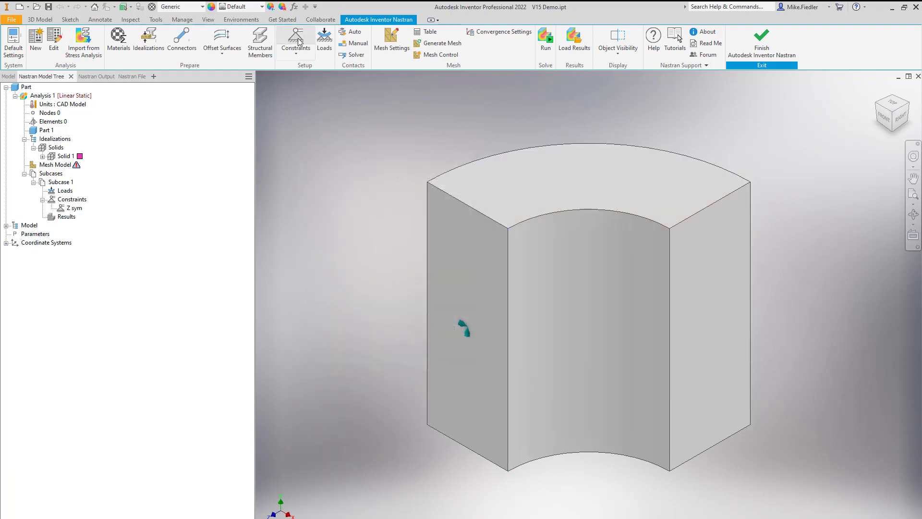
{"action": "left_click", "coordinate": [713, 287]}
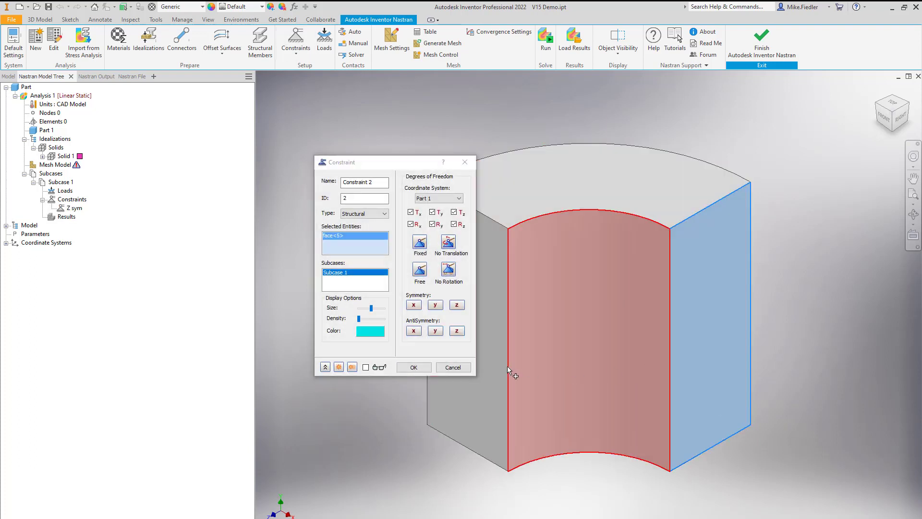
{"action": "left_click", "coordinate": [413, 306]}
{"action": "left_click_drag", "start_coordinate": [386, 182], "coordinate": [268, 181]}
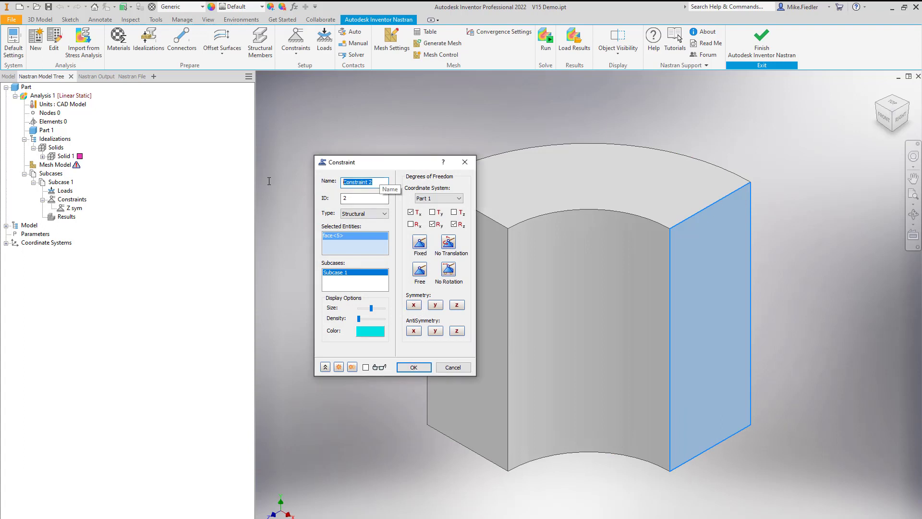
{"action": "type", "text": "X sym"}
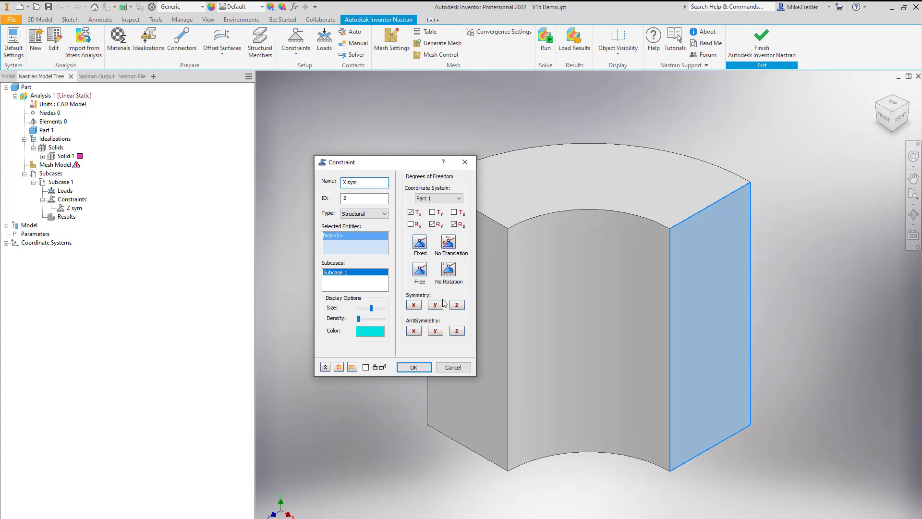
{"action": "left_click", "coordinate": [414, 367]}
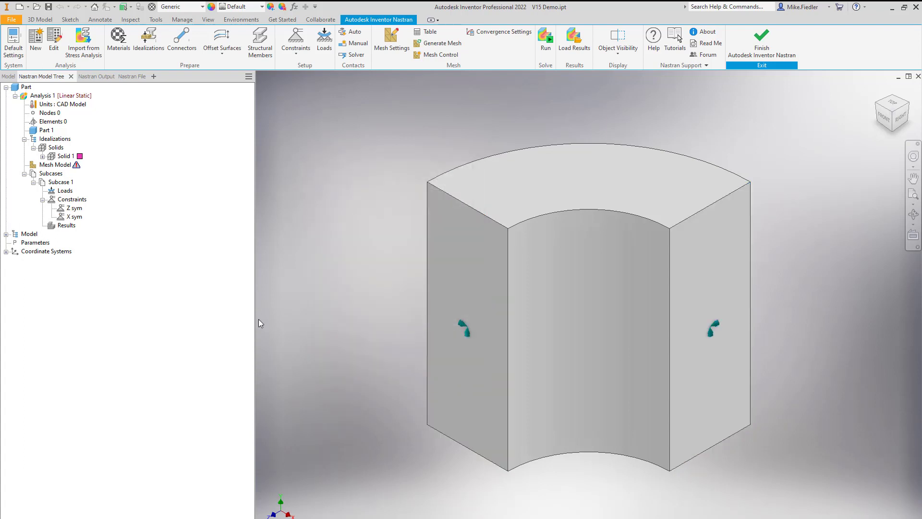
- Add a Y-symmetry constraint named "Y sym" to the bottom face of the quarter cylinder
{"action": "middle_click_drag", "start_coordinate": [628, 441], "coordinate": [603, 366], "text": "shift"}
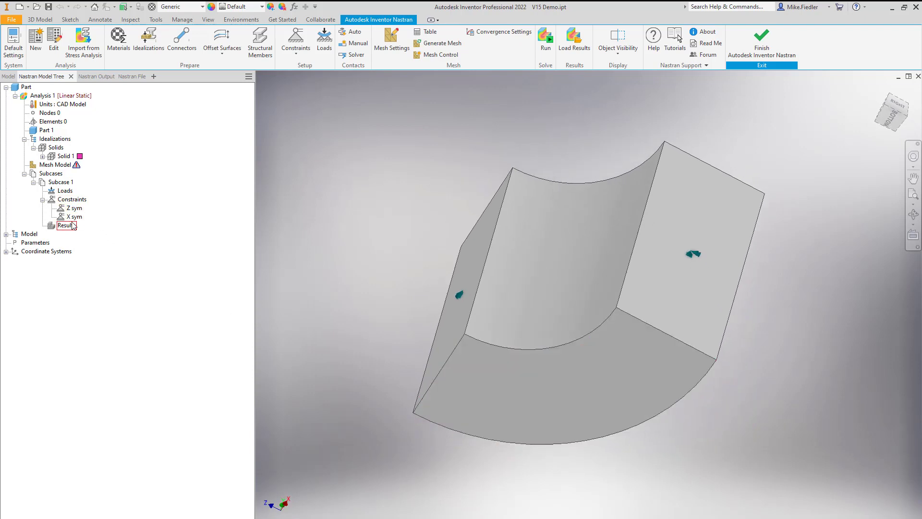
{"action": "left_click", "coordinate": [296, 37]}
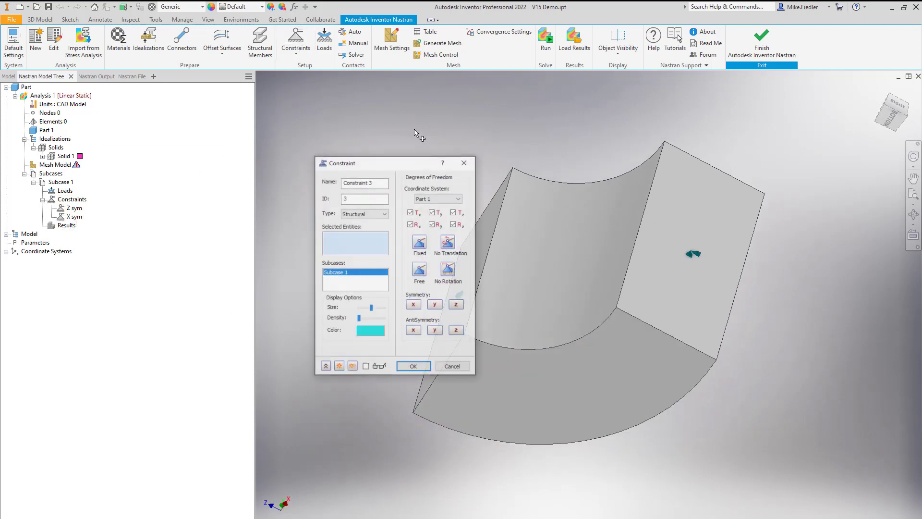
{"action": "left_click", "coordinate": [584, 398]}
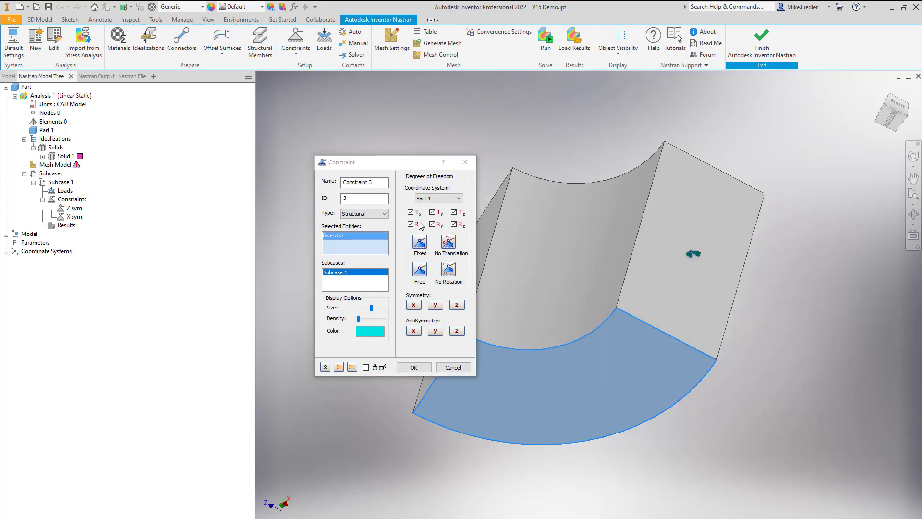
{"action": "left_click", "coordinate": [435, 305]}
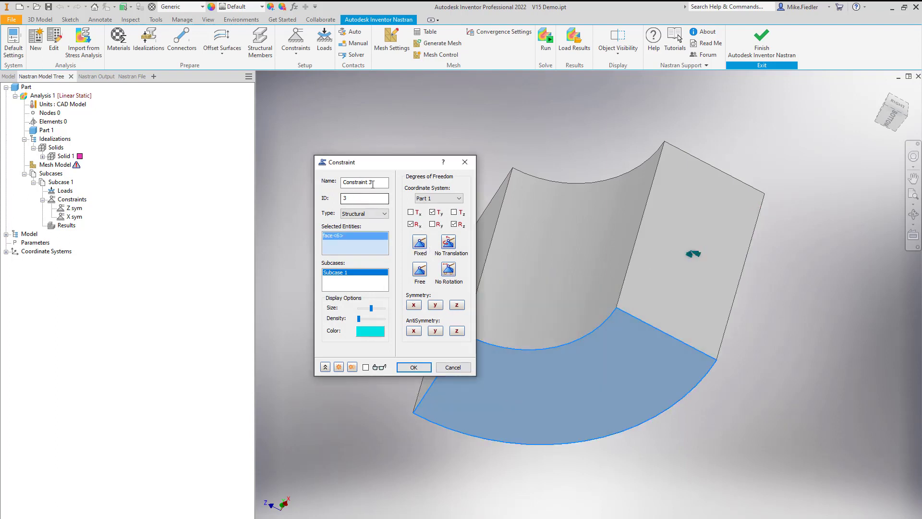
{"action": "type", "text": "Y sym"}
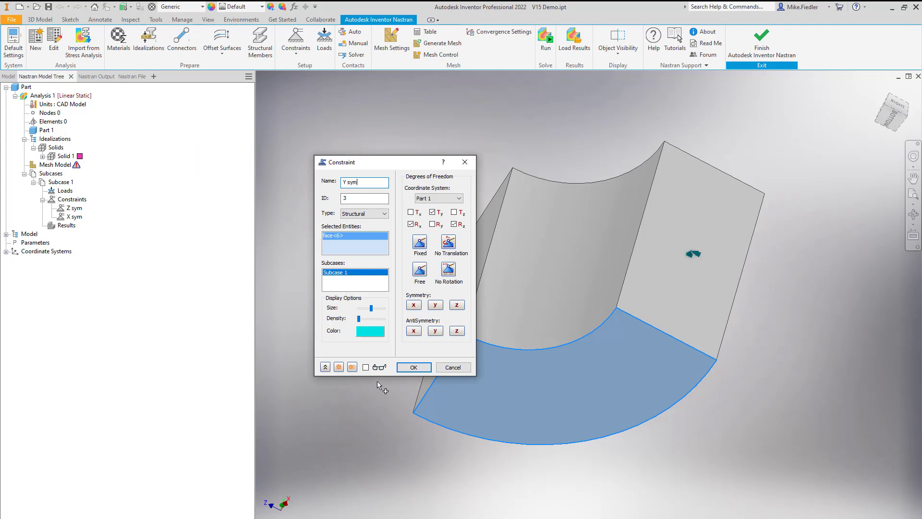
{"action": "left_click", "coordinate": [414, 367]}
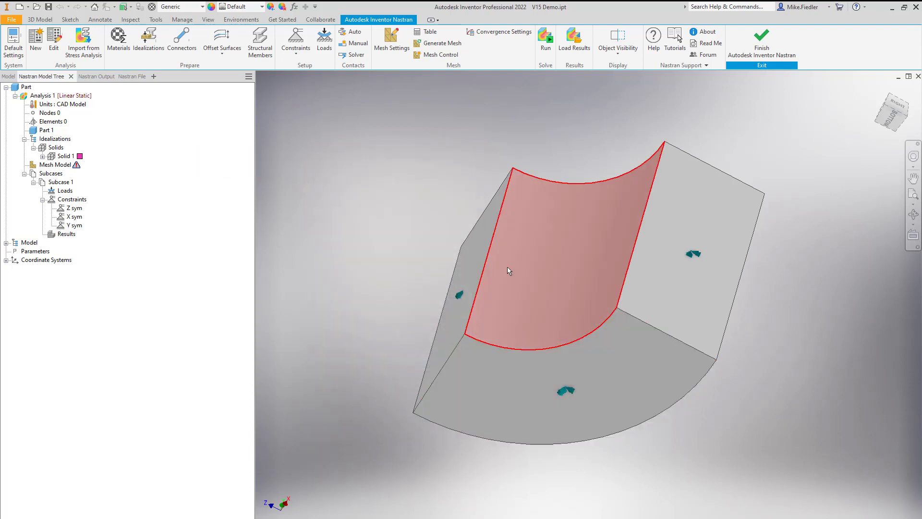
- Apply a 50 psi pressure load normal to the outer curved face of the cylinder section
{"action": "middle_click_drag", "start_coordinate": [490, 247], "coordinate": [354, 304], "text": "shift"}
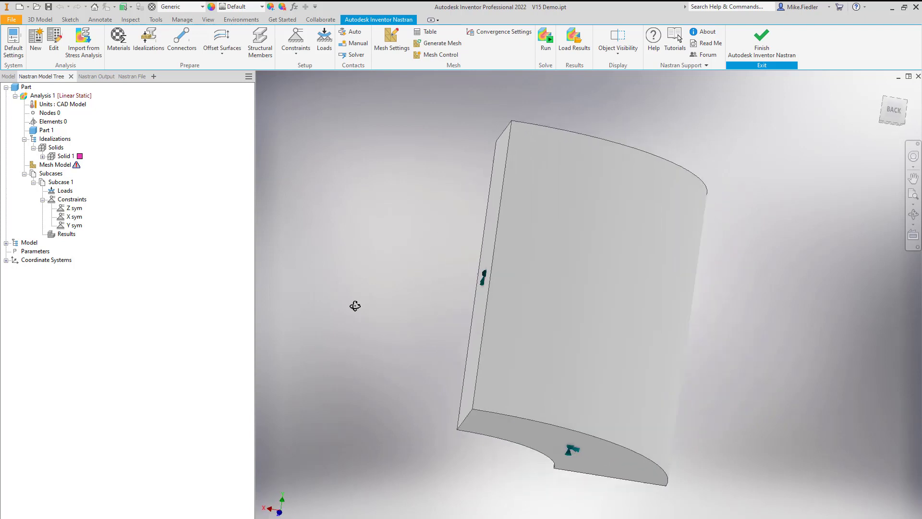
{"action": "left_click", "coordinate": [325, 41]}
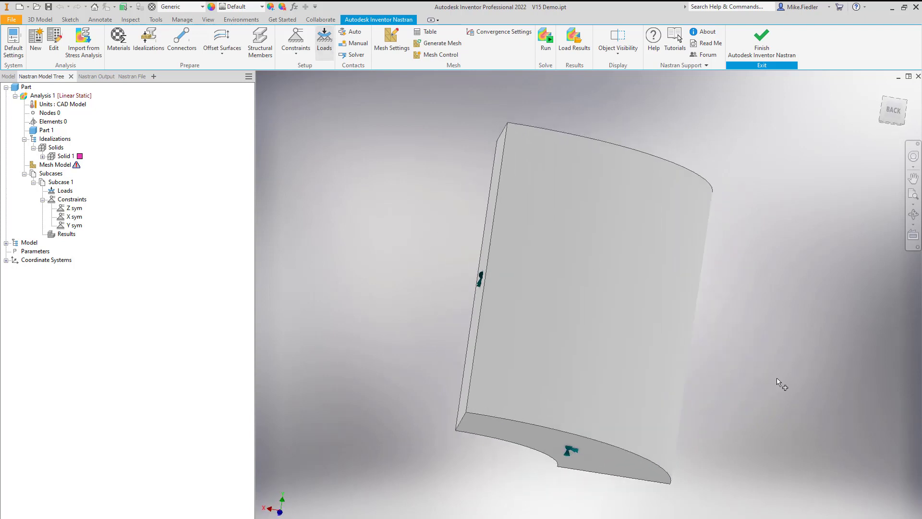
{"action": "left_click", "coordinate": [663, 317]}
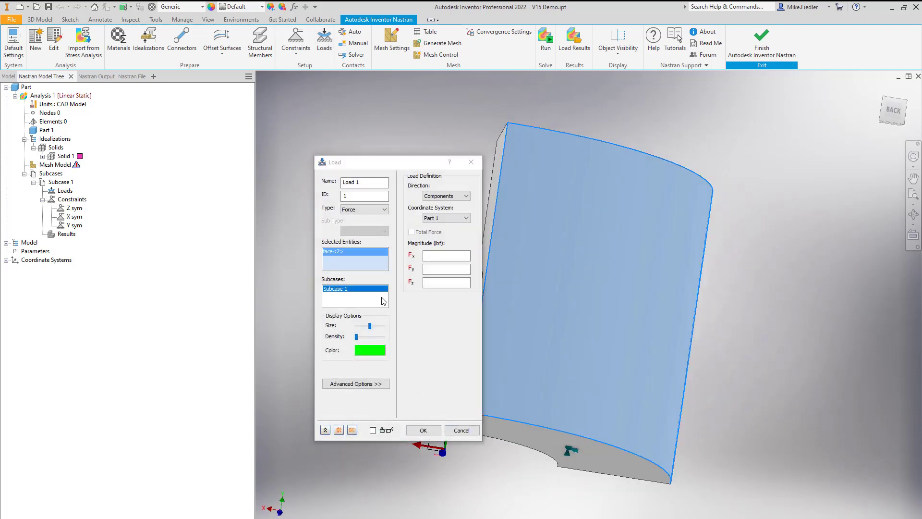
{"action": "left_click", "coordinate": [383, 210]}
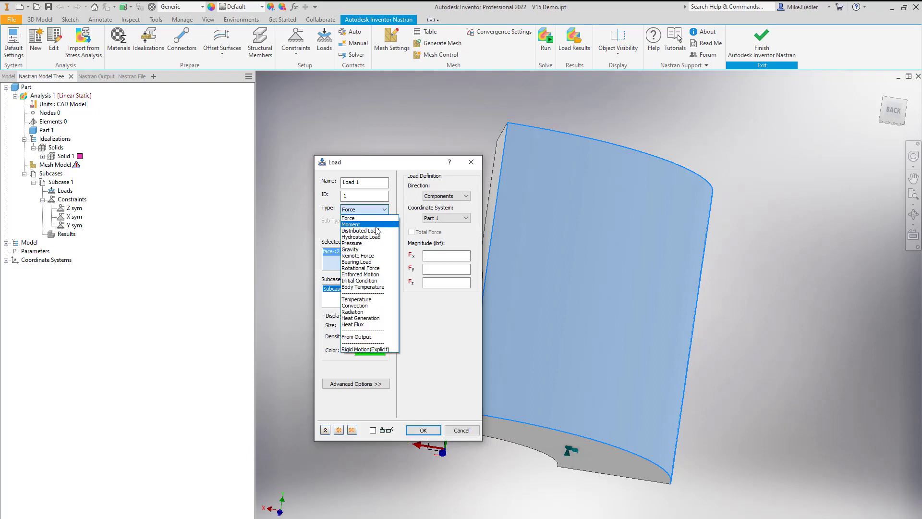
{"action": "left_click", "coordinate": [378, 243]}
{"action": "left_click", "coordinate": [444, 256]}
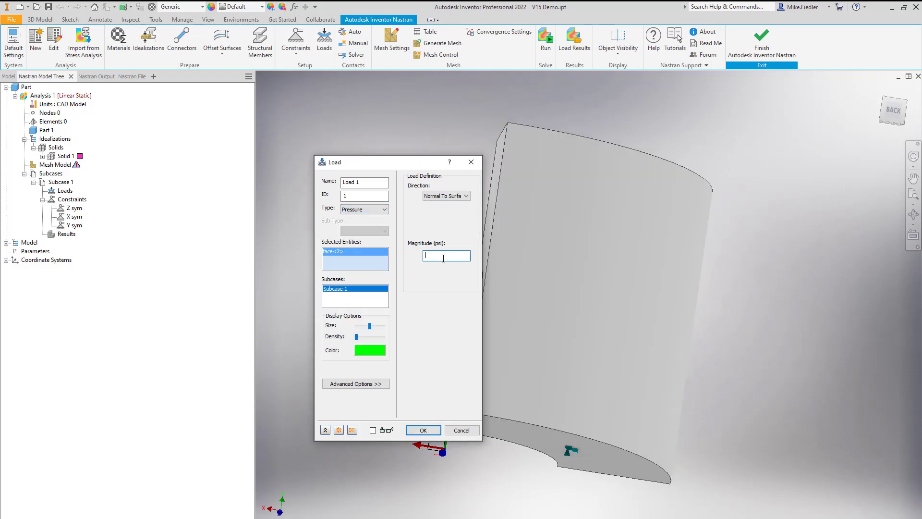
{"action": "left_click", "coordinate": [422, 430]}
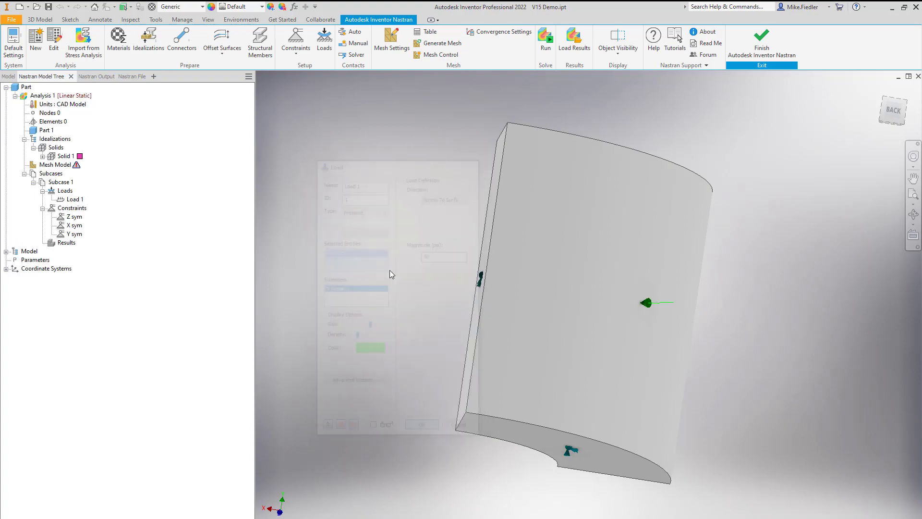
- Generate the mesh with the default settings and turn the model to show its inner side
{"action": "left_click", "coordinate": [426, 44]}
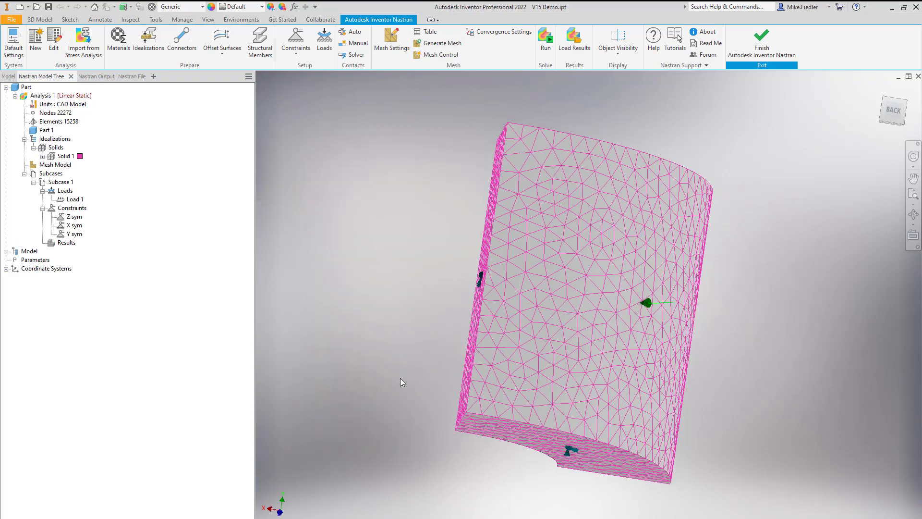
{"action": "middle_click_drag", "start_coordinate": [402, 382], "coordinate": [556, 407], "text": "shift"}
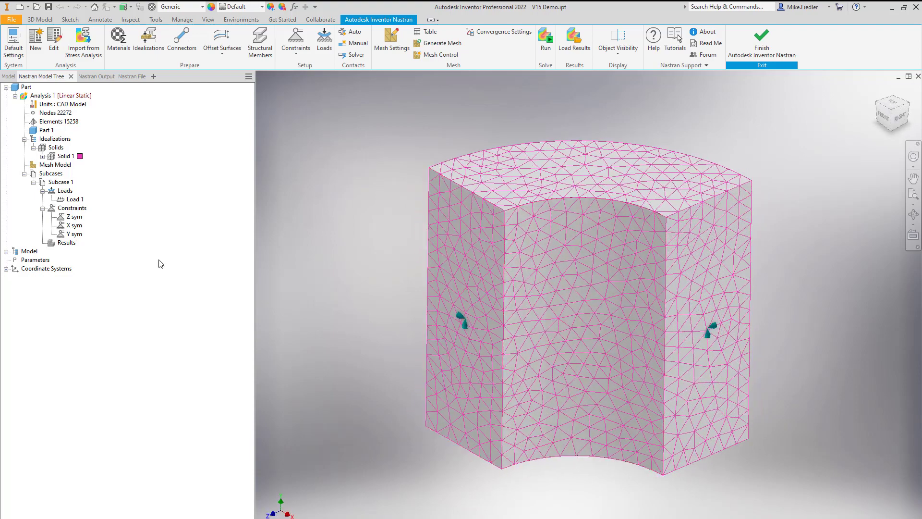
- Review the settings of the Solid 1 idealization, including its material and mesh colour, without changing them
{"action": "left_click", "coordinate": [43, 156]}
{"action": "double_click", "coordinate": [64, 156]}
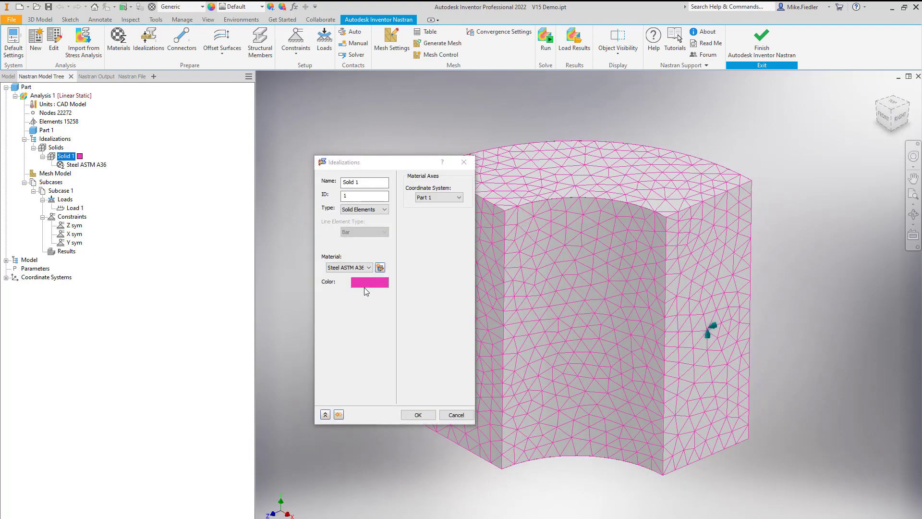
{"action": "left_click", "coordinate": [455, 415]}
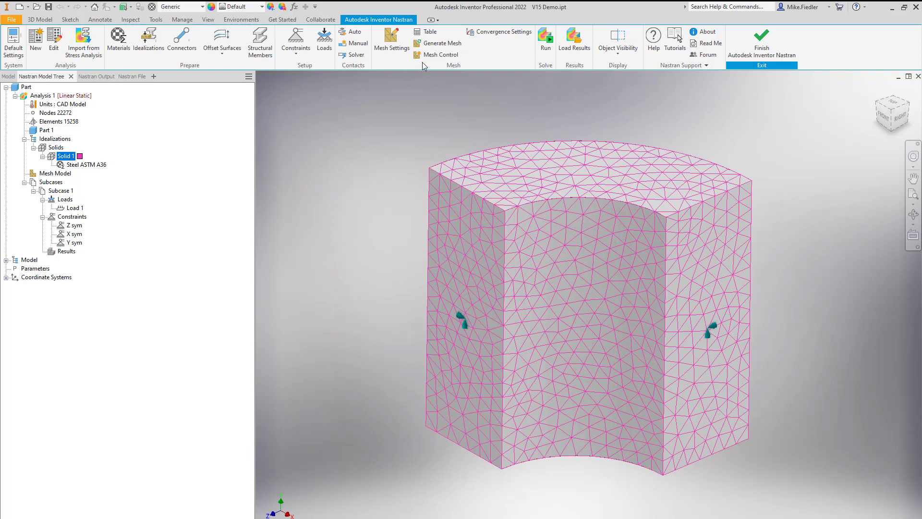
- Add a mesh control to the inner curved face of the cylinder with a face element size of 0.25 in
{"action": "left_click", "coordinate": [433, 56]}
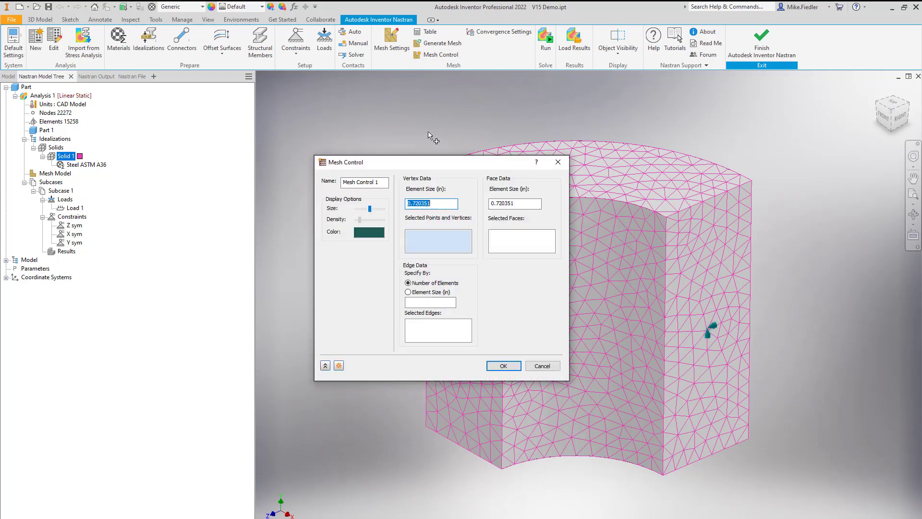
{"action": "left_click", "coordinate": [533, 245]}
{"action": "left_click", "coordinate": [617, 356]}
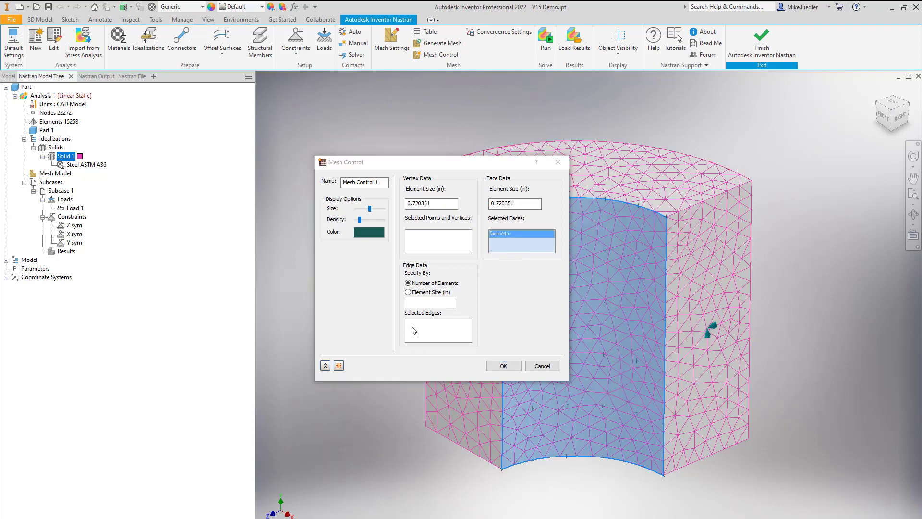
{"action": "left_click", "coordinate": [513, 203]}
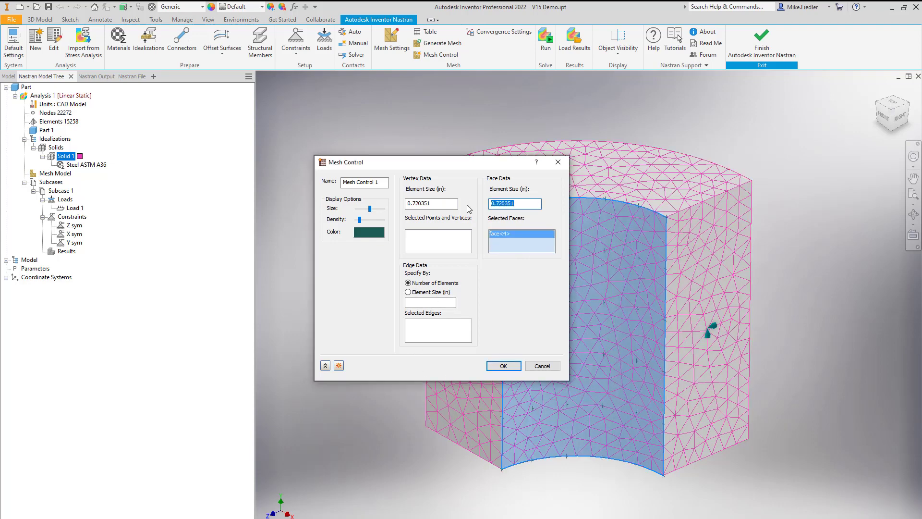
{"action": "type", "text": "0.25"}
{"action": "left_click", "coordinate": [503, 366]}
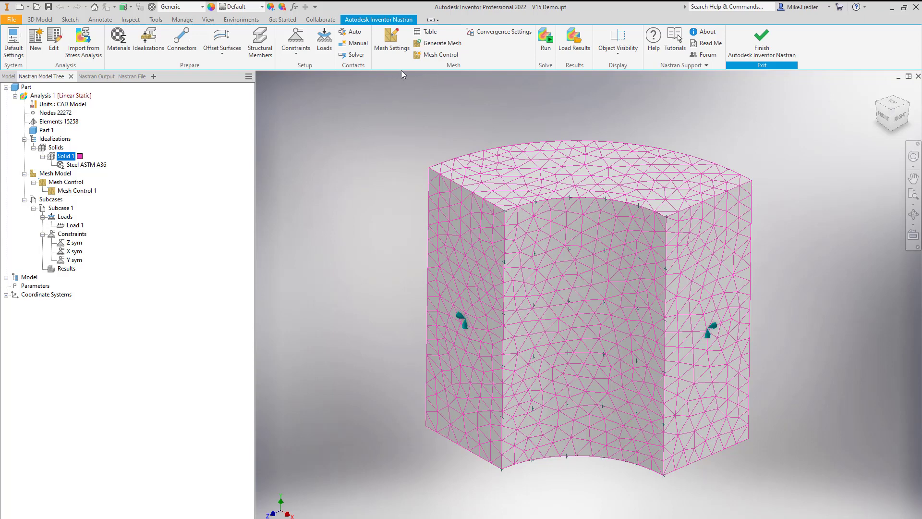
- Regenerate the mesh with the face refinement and run the analysis to completion
{"action": "left_click", "coordinate": [430, 48]}
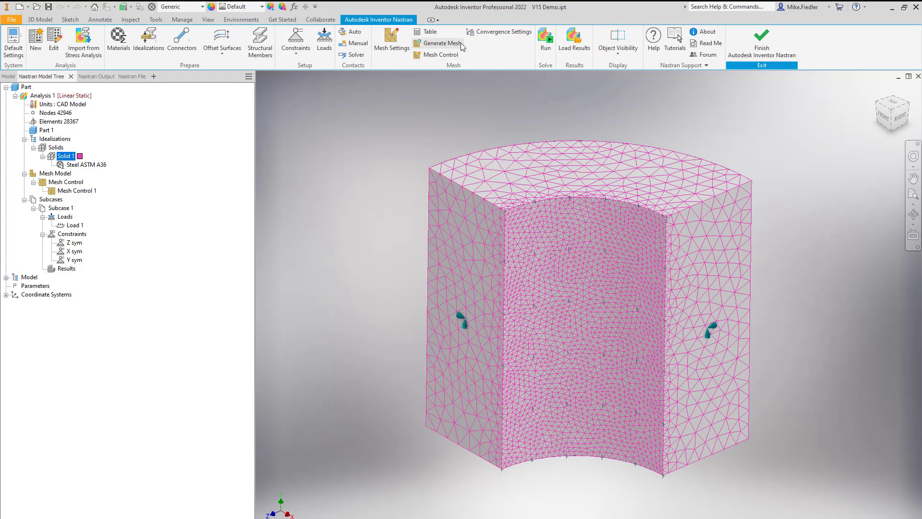
{"action": "left_click", "coordinate": [546, 39]}
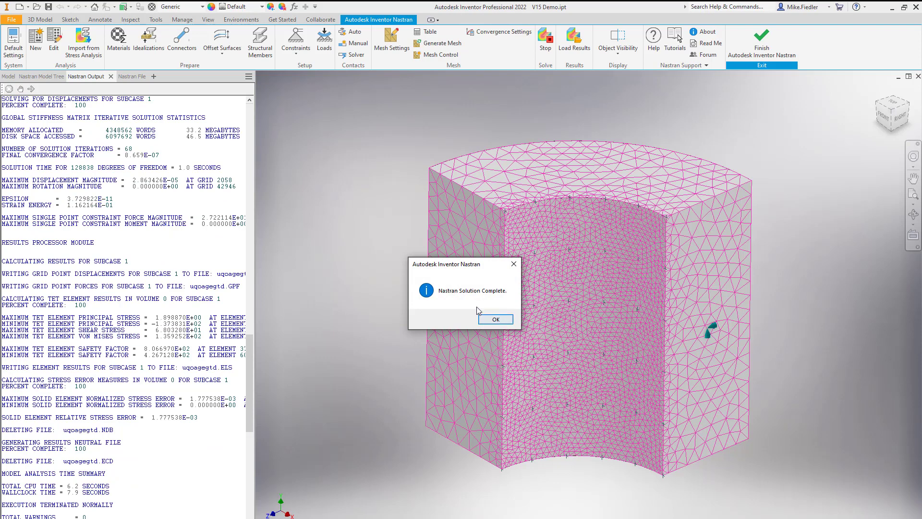
{"action": "left_click", "coordinate": [495, 321]}
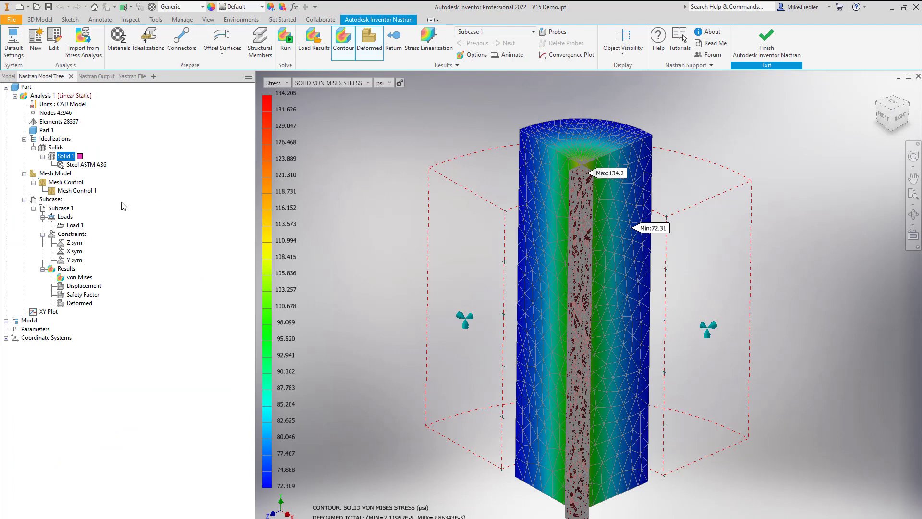
- Edit the von Mises plot to use the Actual deformation scale with its value of 1.0
{"action": "right_click", "coordinate": [78, 283]}
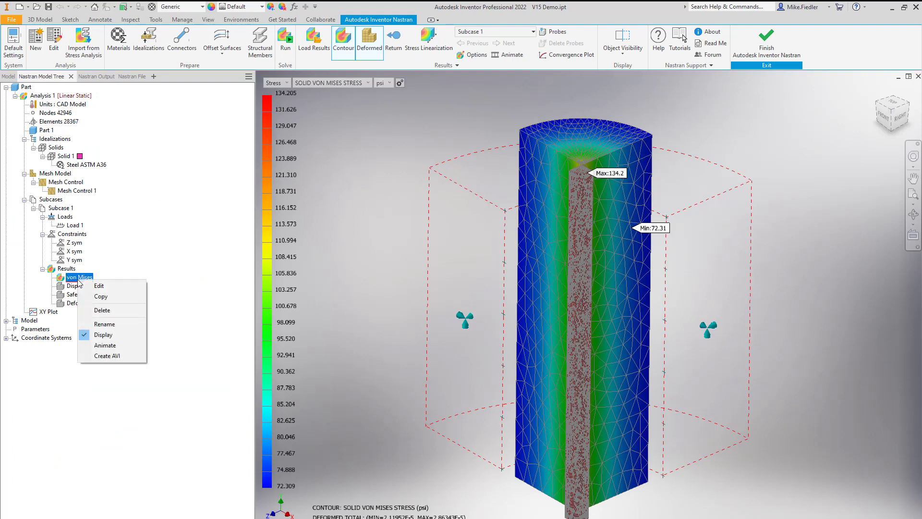
{"action": "left_click", "coordinate": [111, 285]}
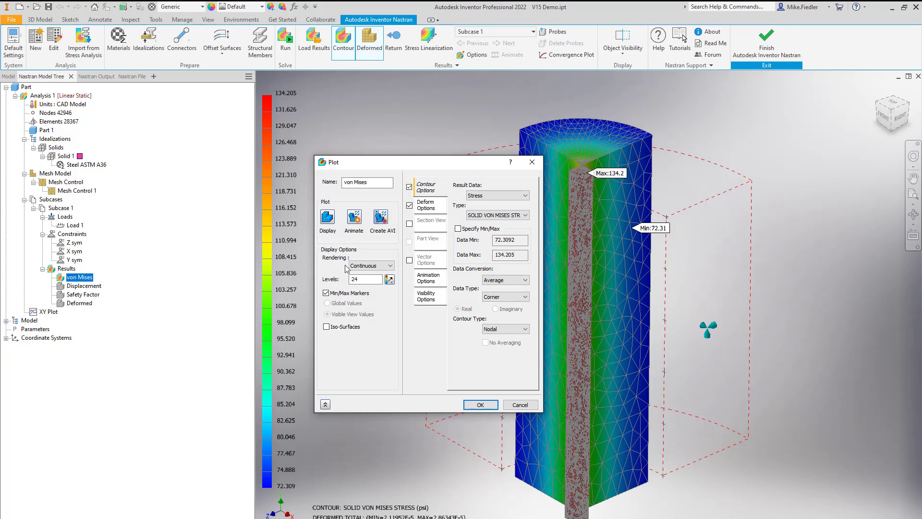
{"action": "left_click", "coordinate": [429, 207]}
{"action": "left_click", "coordinate": [522, 233]}
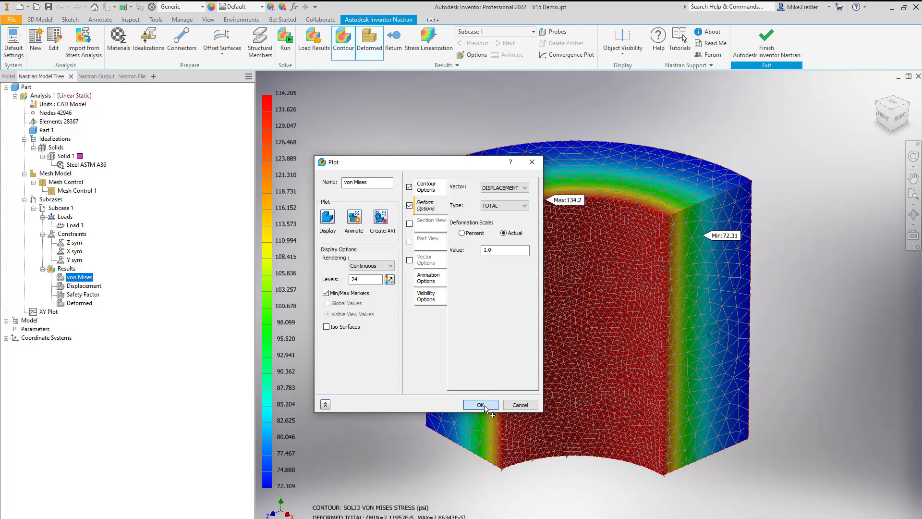
{"action": "left_click", "coordinate": [481, 404]}
- Switch the result contour from stress to displacement along the X-axis
{"action": "left_click", "coordinate": [285, 83]}
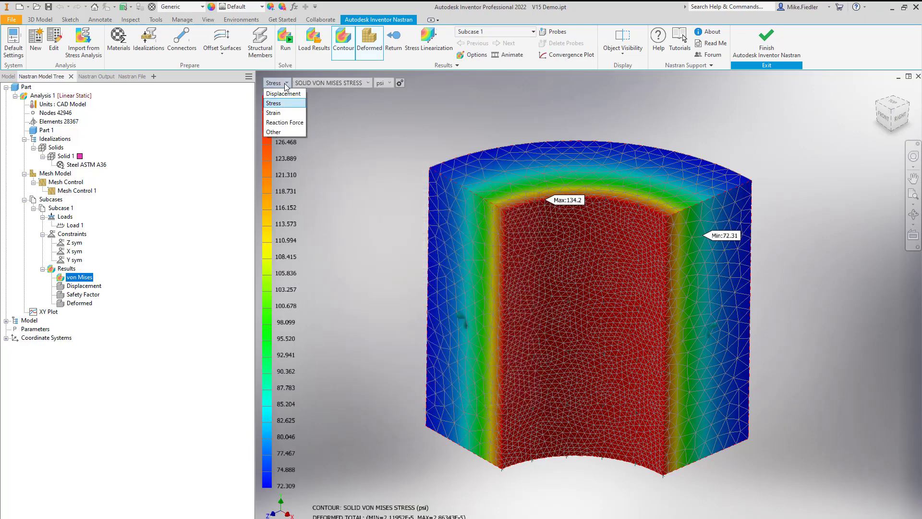
{"action": "left_click", "coordinate": [288, 94]}
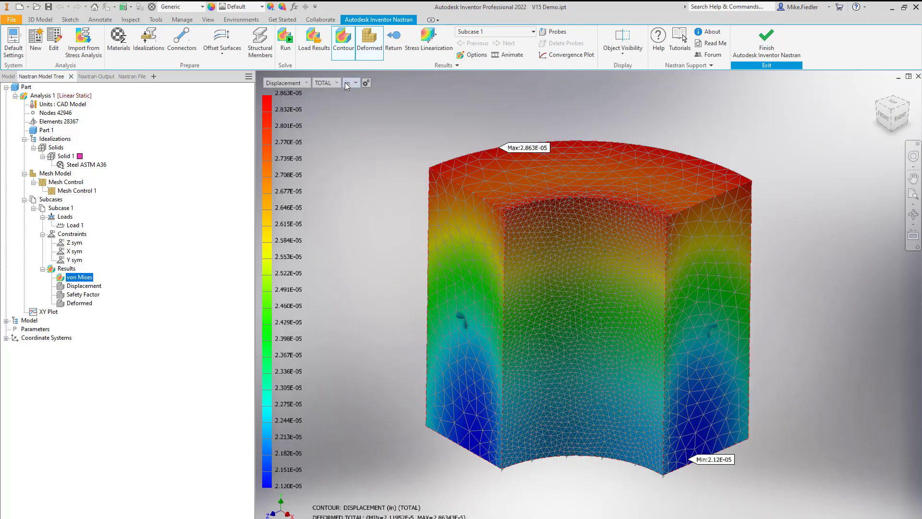
{"action": "left_click", "coordinate": [332, 85]}
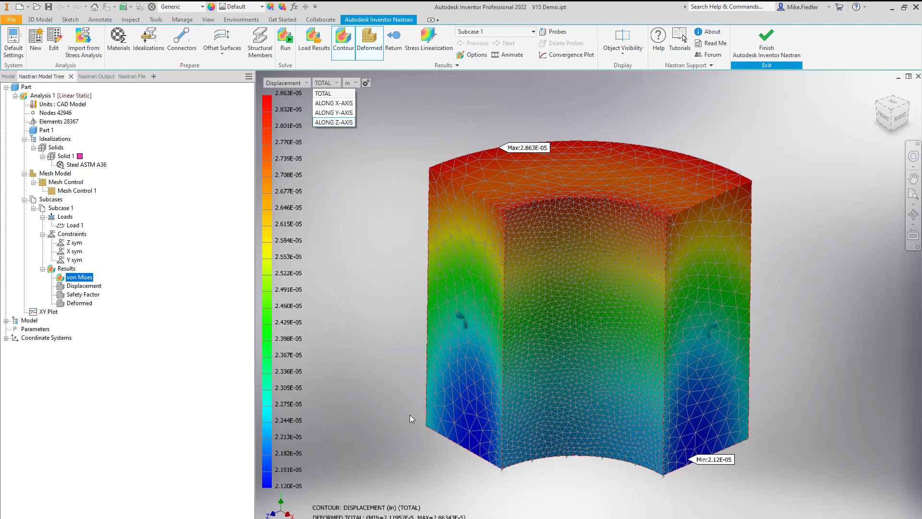
{"action": "left_click", "coordinate": [328, 105]}
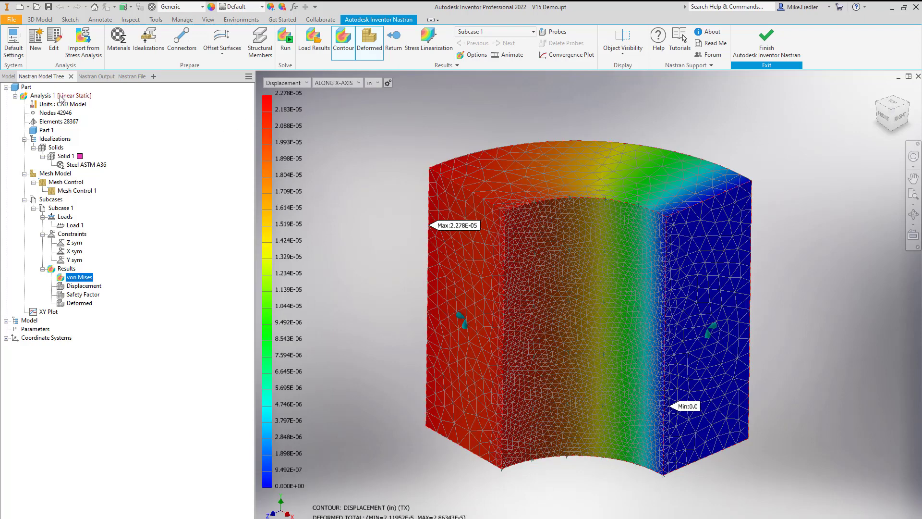
- Turn on the node query display and read the X displacement at the bottom corner of the inner face on the symmetry plane
{"action": "right_click", "coordinate": [49, 114]}
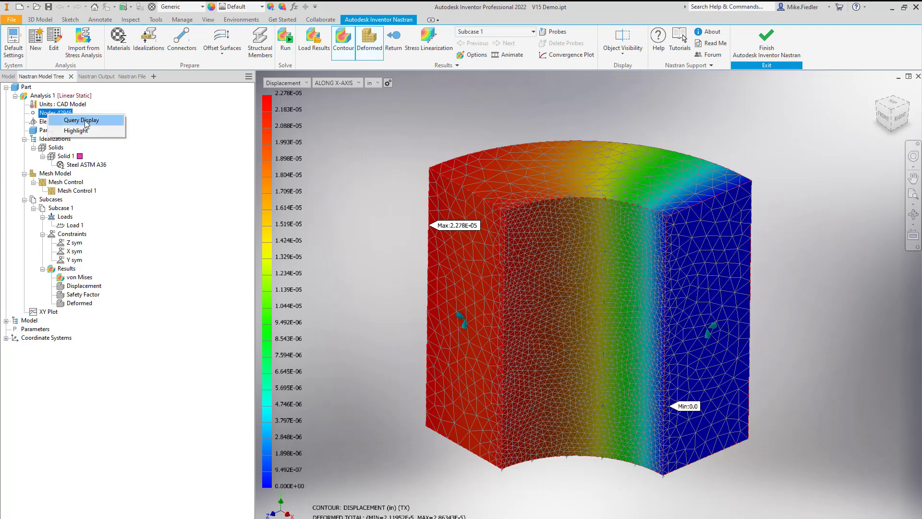
{"action": "left_click", "coordinate": [80, 120]}
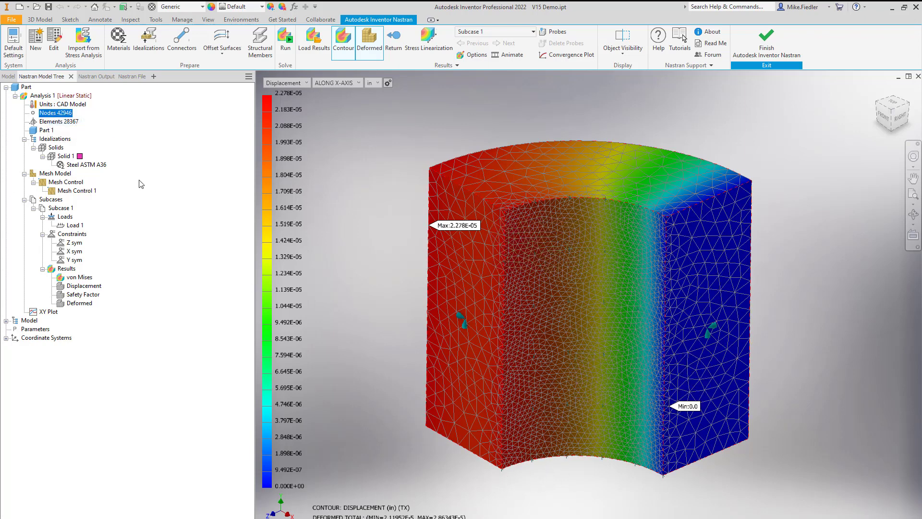
{"action": "mouse_move", "coordinate": [505, 473]}
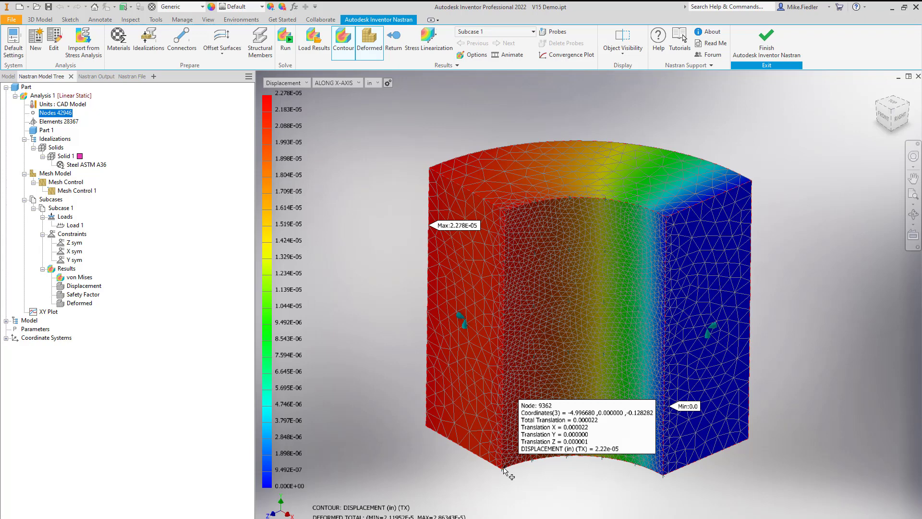
- Switch to the Nastran Description.xlsx workbook in Excel, enter -0.000022 as the Inventor Nastran radial displacement in B213, and minimize the workbook
{"action": "key", "text": "alt+Tab"}
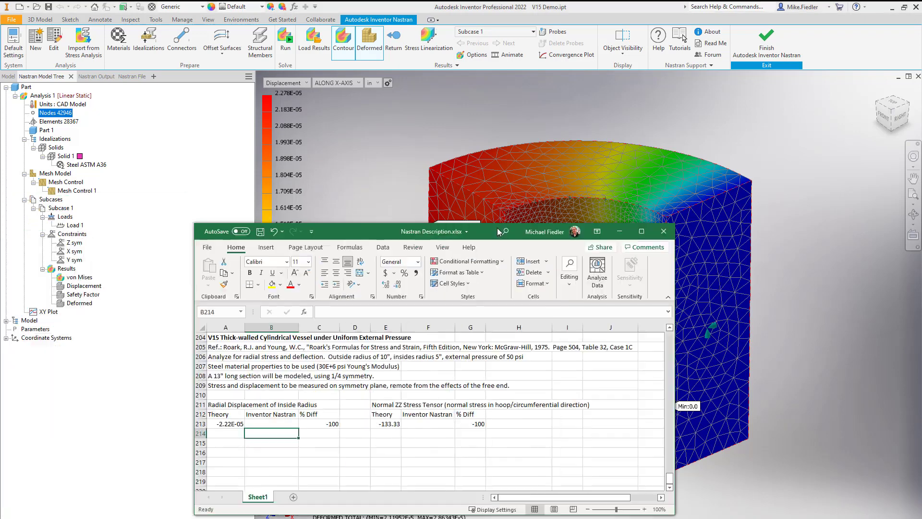
{"action": "left_click_drag", "start_coordinate": [487, 229], "coordinate": [408, 139]}
{"action": "left_click", "coordinate": [197, 333]}
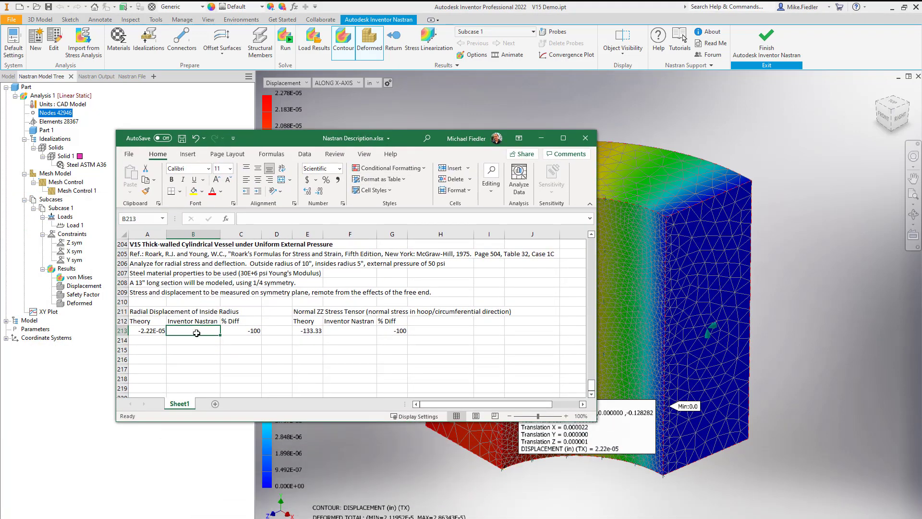
{"action": "type", "text": "-"}
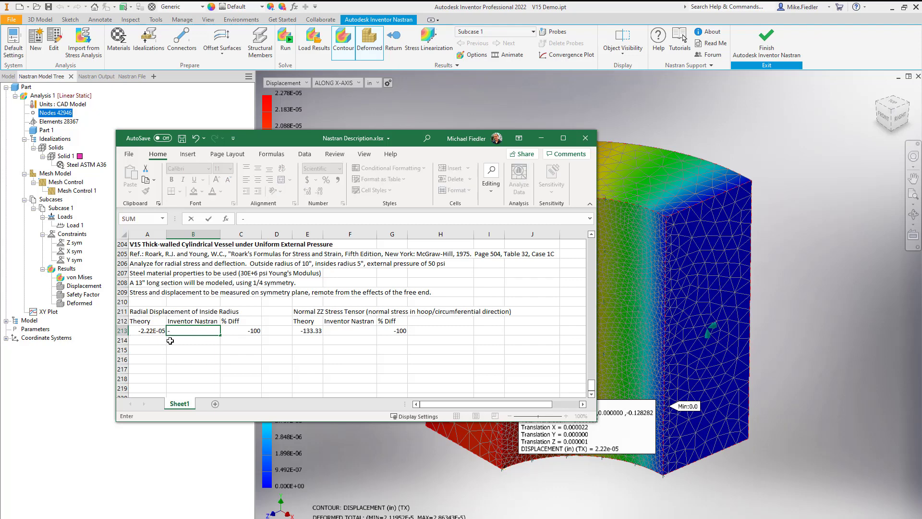
{"action": "type", "text": "0.000022"}
{"action": "key", "text": "Return"}
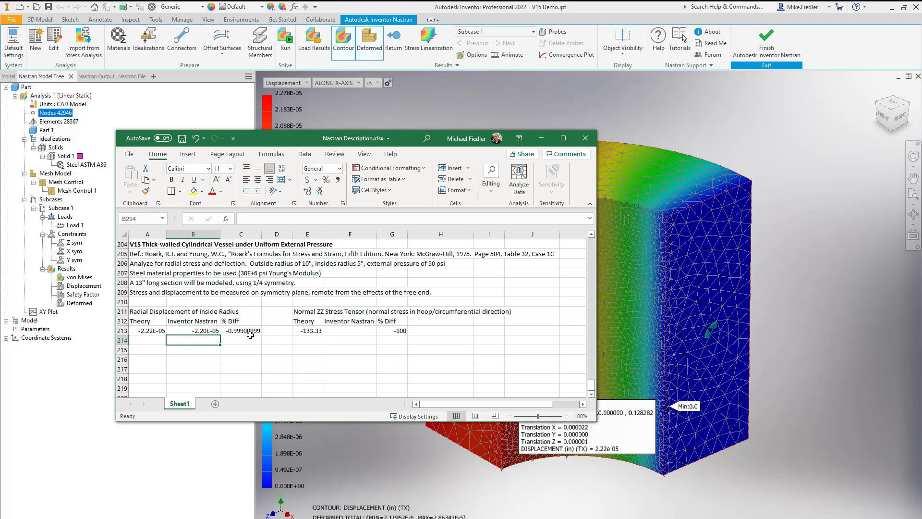
{"action": "left_click", "coordinate": [542, 138]}
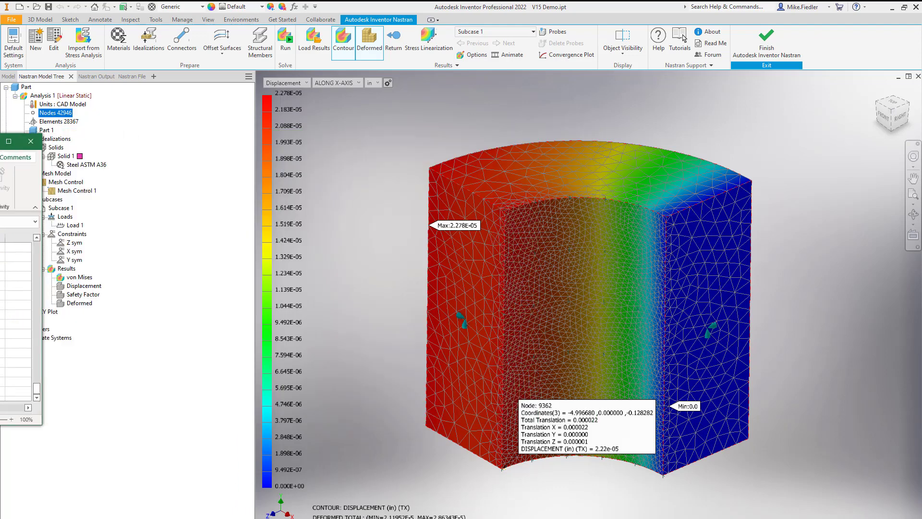
- Display the Solid Z-Normal Stress contour and query a node near the bottom corner of the inner face
{"action": "left_click", "coordinate": [298, 84]}
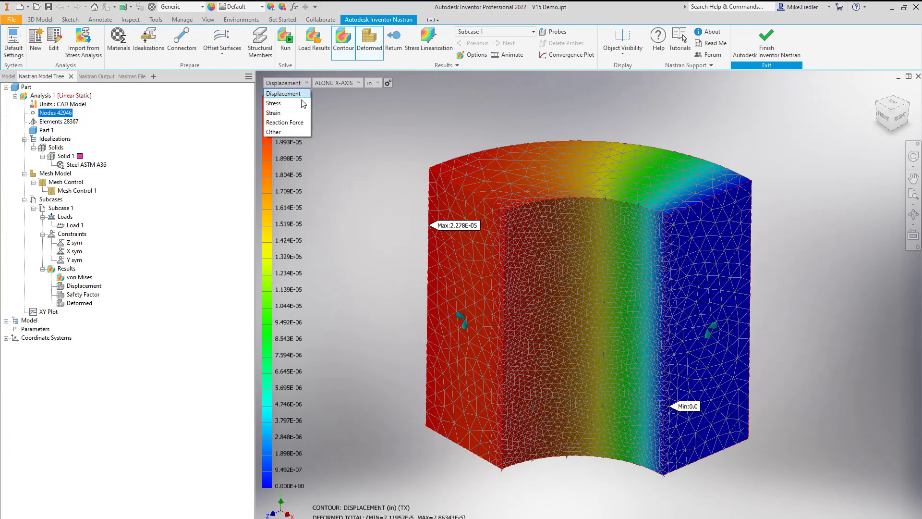
{"action": "left_click", "coordinate": [302, 106]}
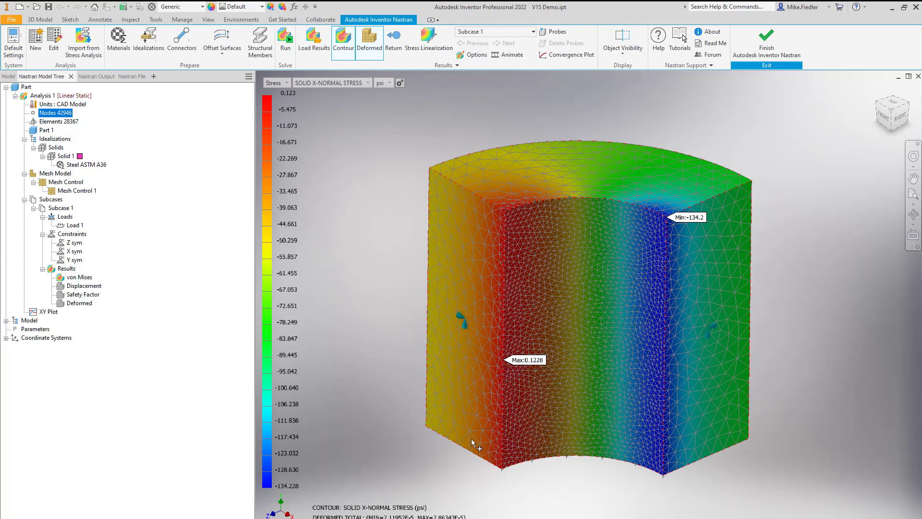
{"action": "left_click", "coordinate": [347, 85]}
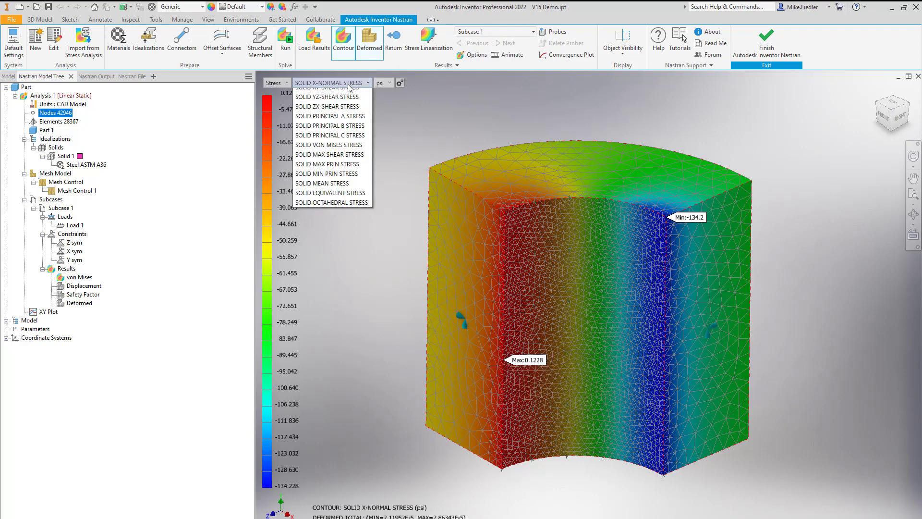
{"action": "left_click", "coordinate": [328, 113]}
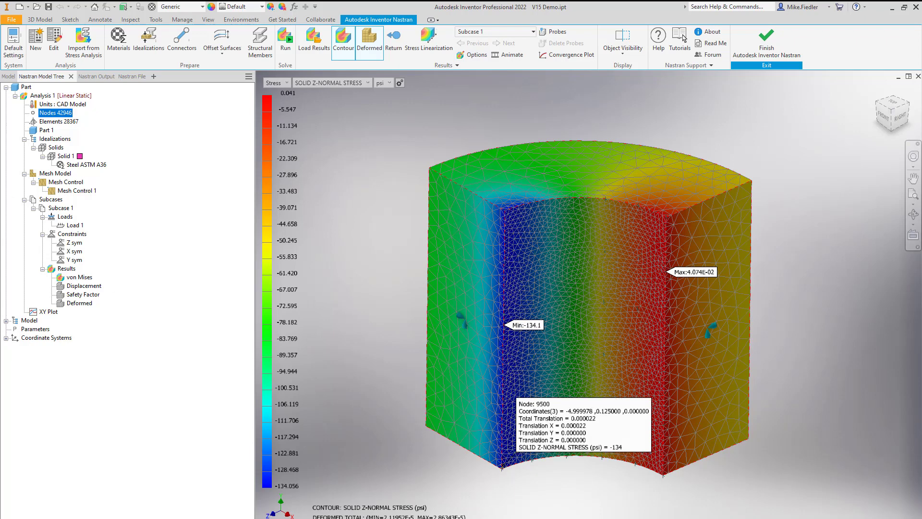
- Return to the Excel workbook and enter -133 as the Inventor Nastran normal ZZ stress in F213
{"action": "key", "text": "alt+Tab"}
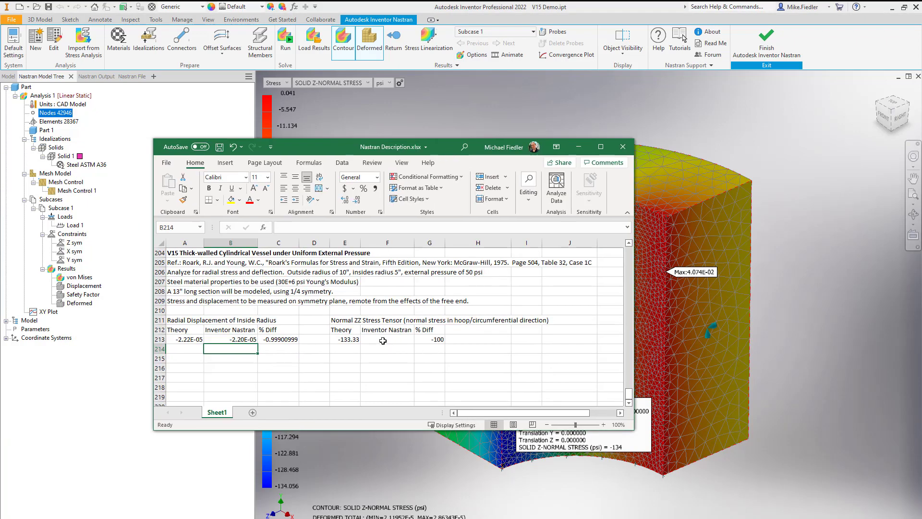
{"action": "left_click", "coordinate": [383, 340]}
{"action": "type", "text": "-133"}
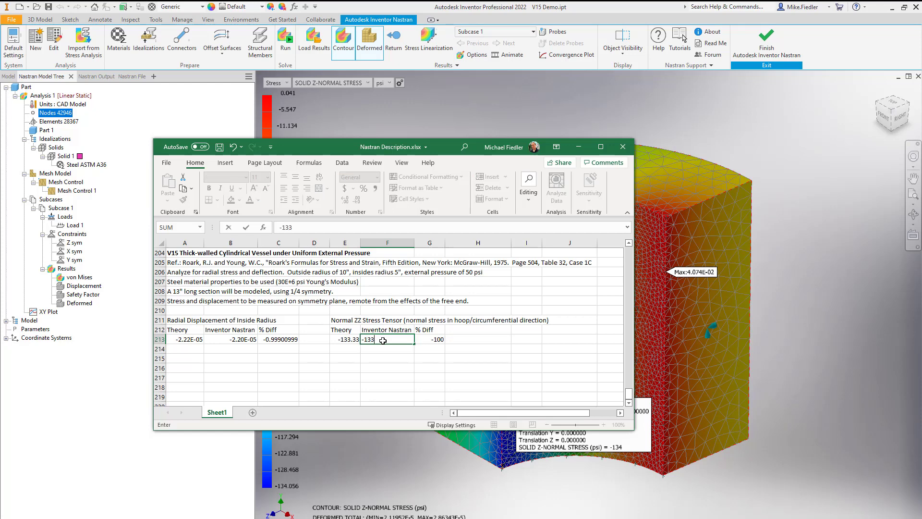
{"action": "key", "text": "Return"}
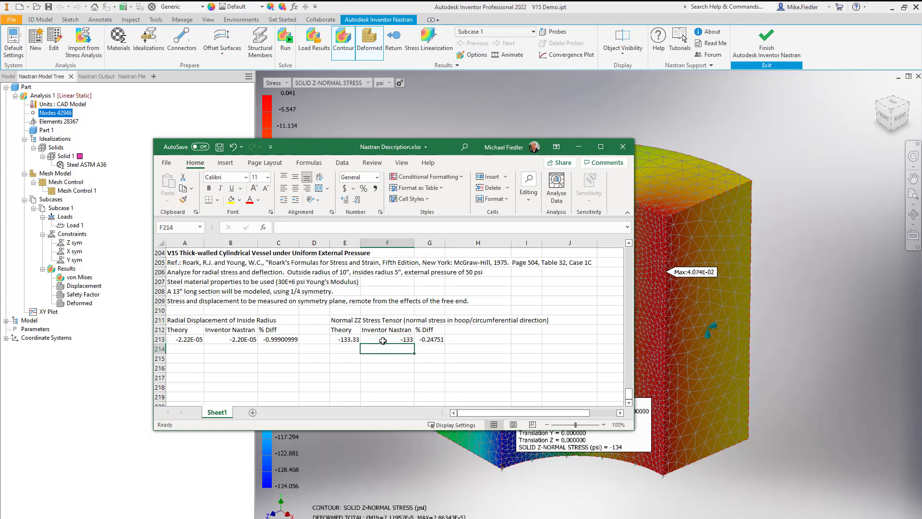